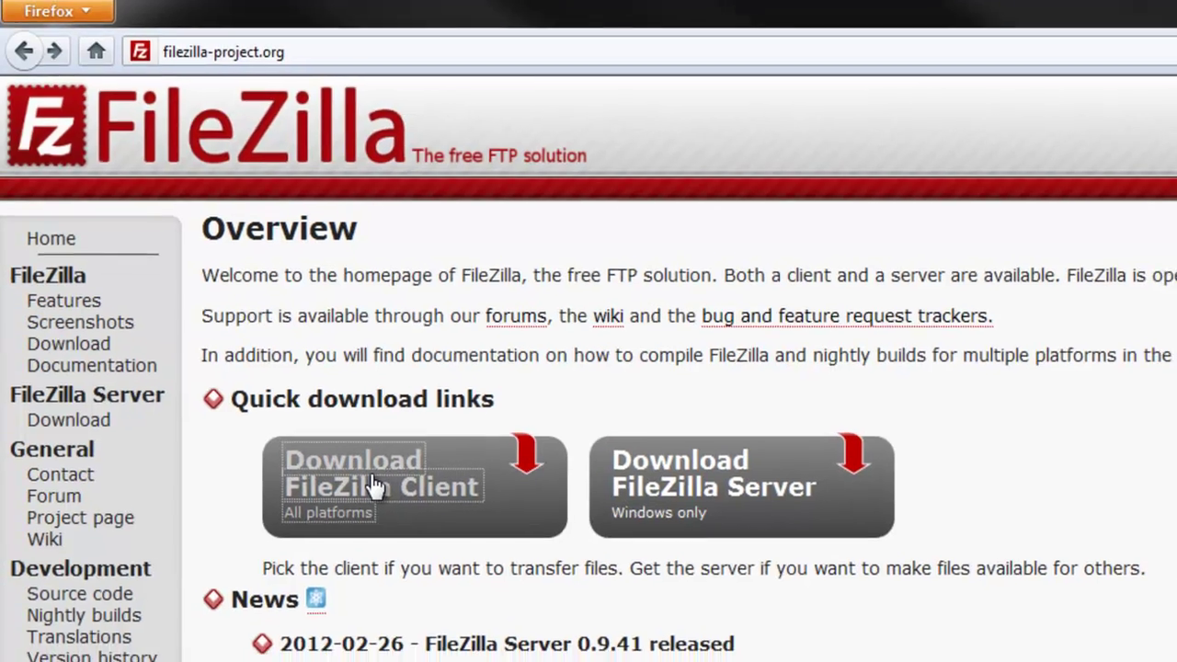
- Download the recommended Windows installer of the FileZilla Client, save the file, and put the download list and browser out of the way
{"action": "left_click", "coordinate": [386, 501]}
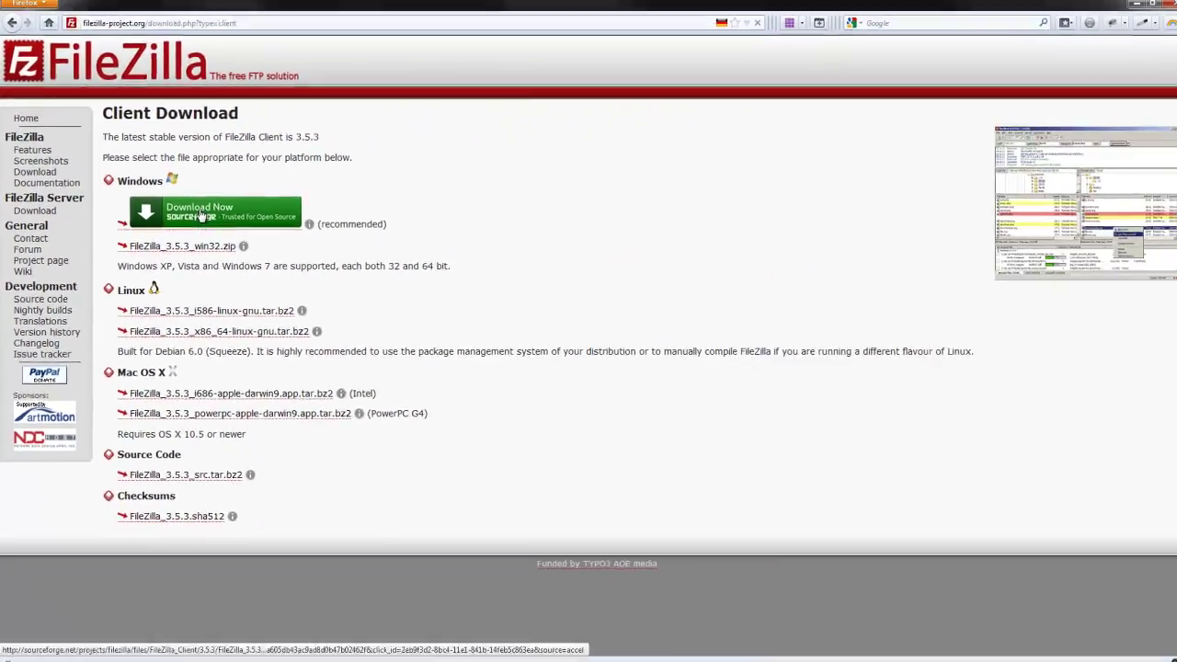
{"action": "left_click", "coordinate": [418, 170]}
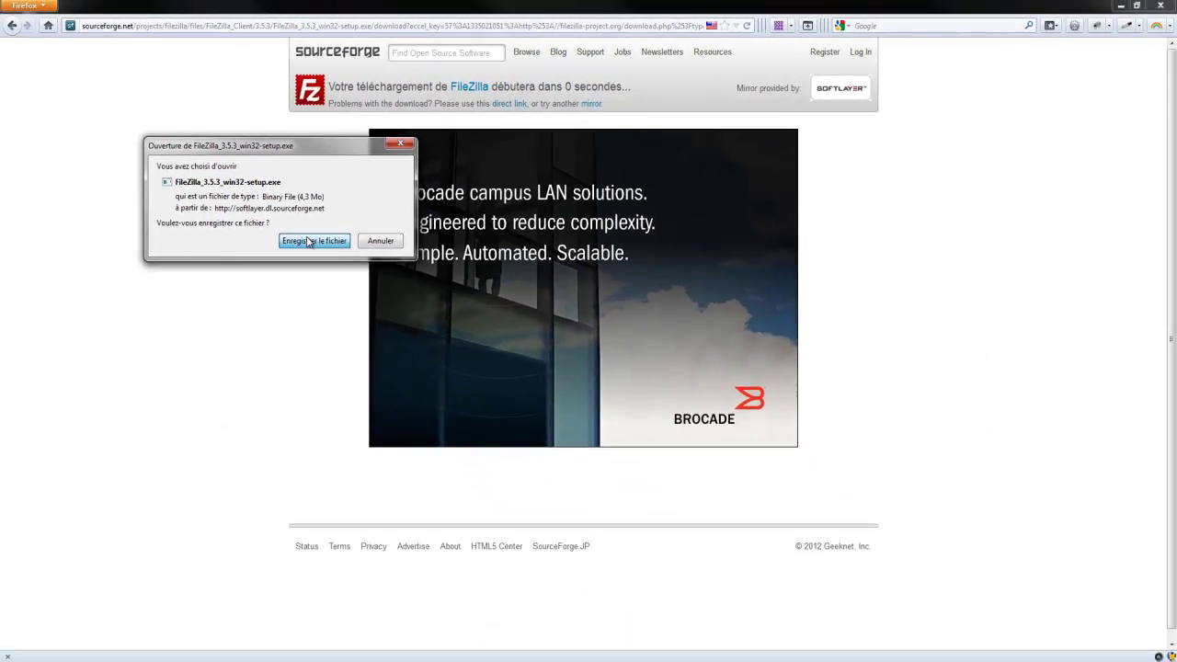
{"action": "left_click", "coordinate": [308, 242]}
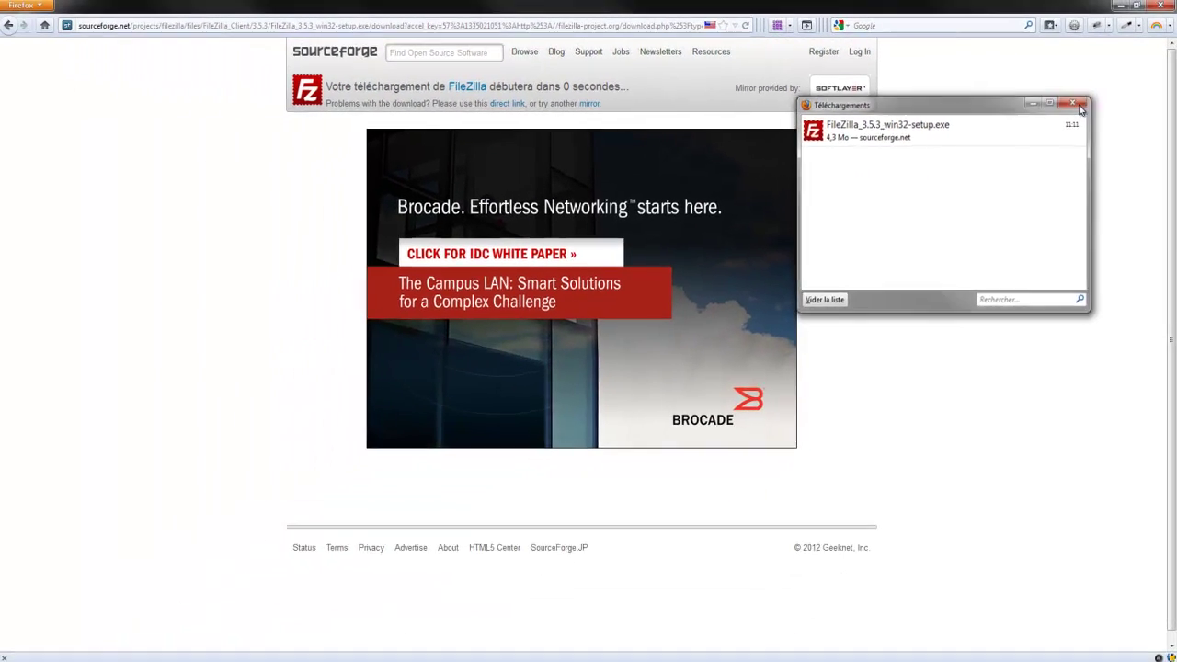
{"action": "left_click", "coordinate": [933, 74]}
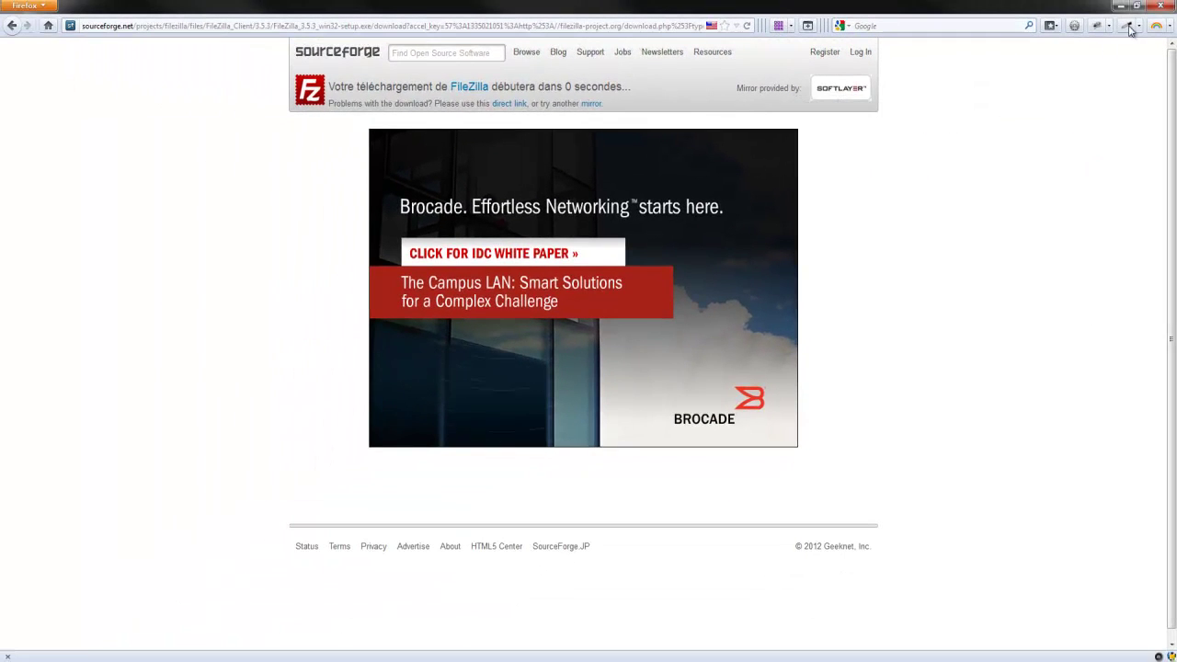
{"action": "left_click", "coordinate": [1119, 7]}
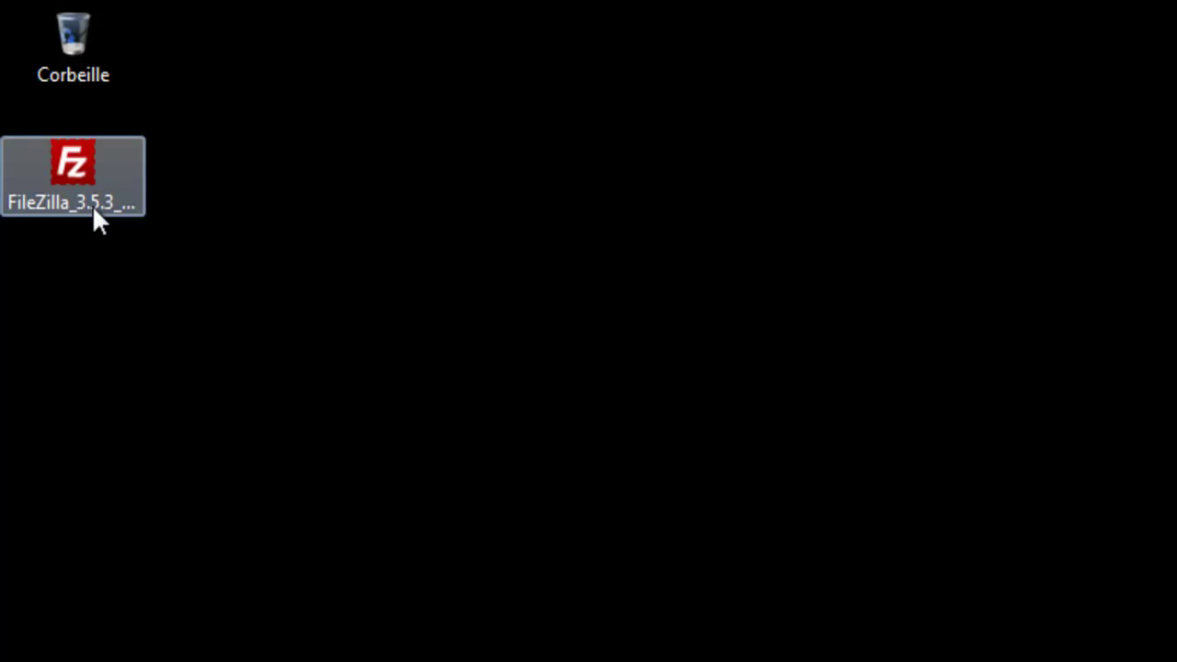
- Run the FileZilla_3.5.3_win32-setup.exe installer on the desktop as administrator
{"action": "left_click", "coordinate": [95, 207]}
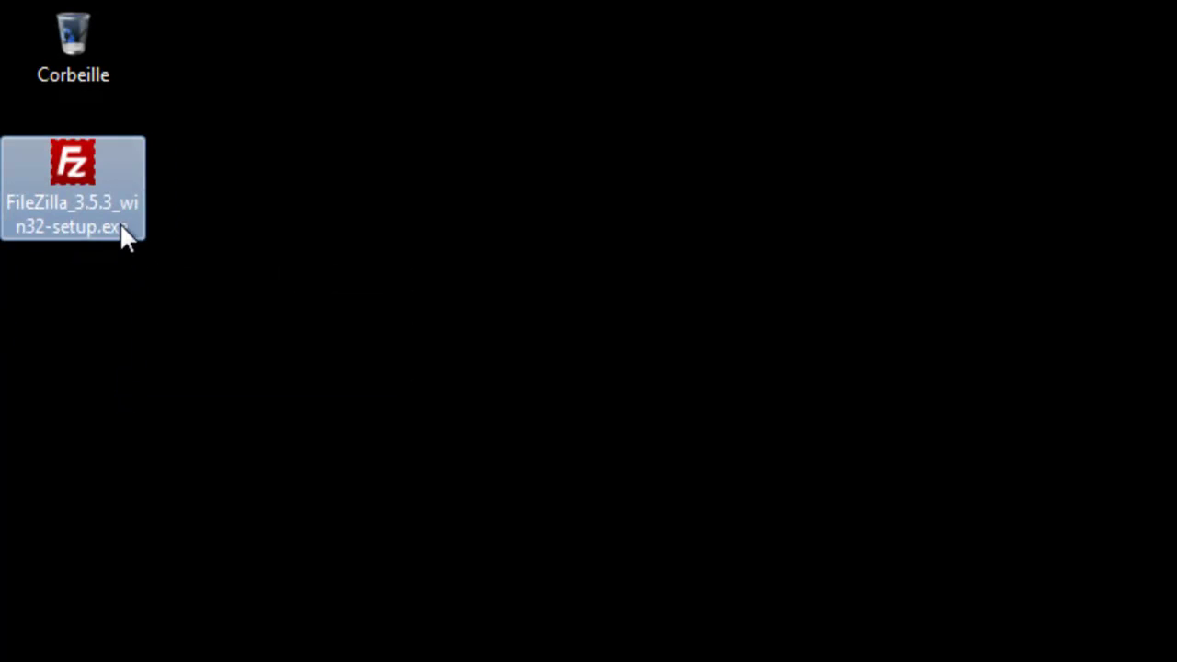
{"action": "mouse_move", "coordinate": [121, 228]}
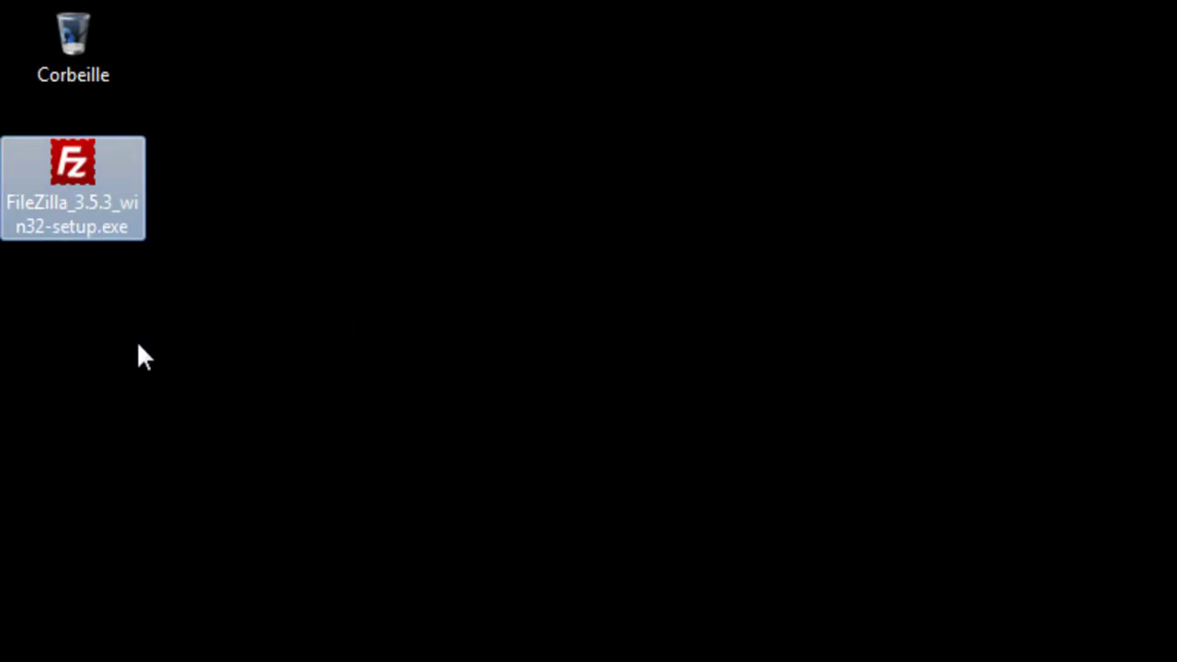
{"action": "right_click", "coordinate": [62, 173]}
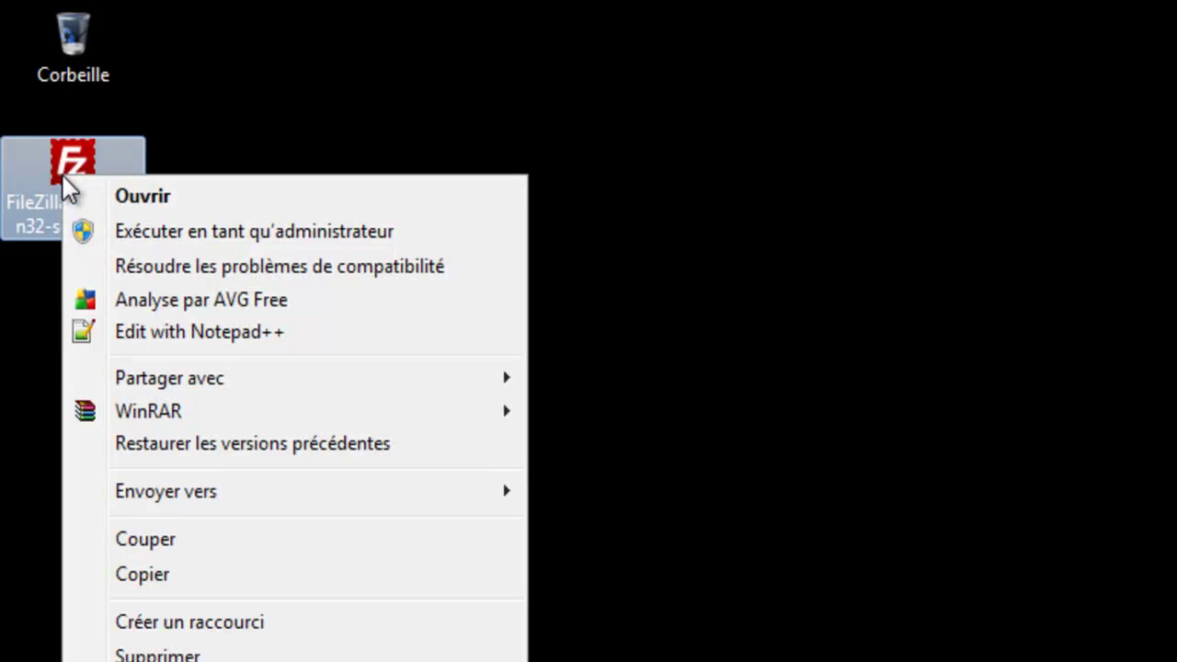
{"action": "left_click", "coordinate": [288, 234]}
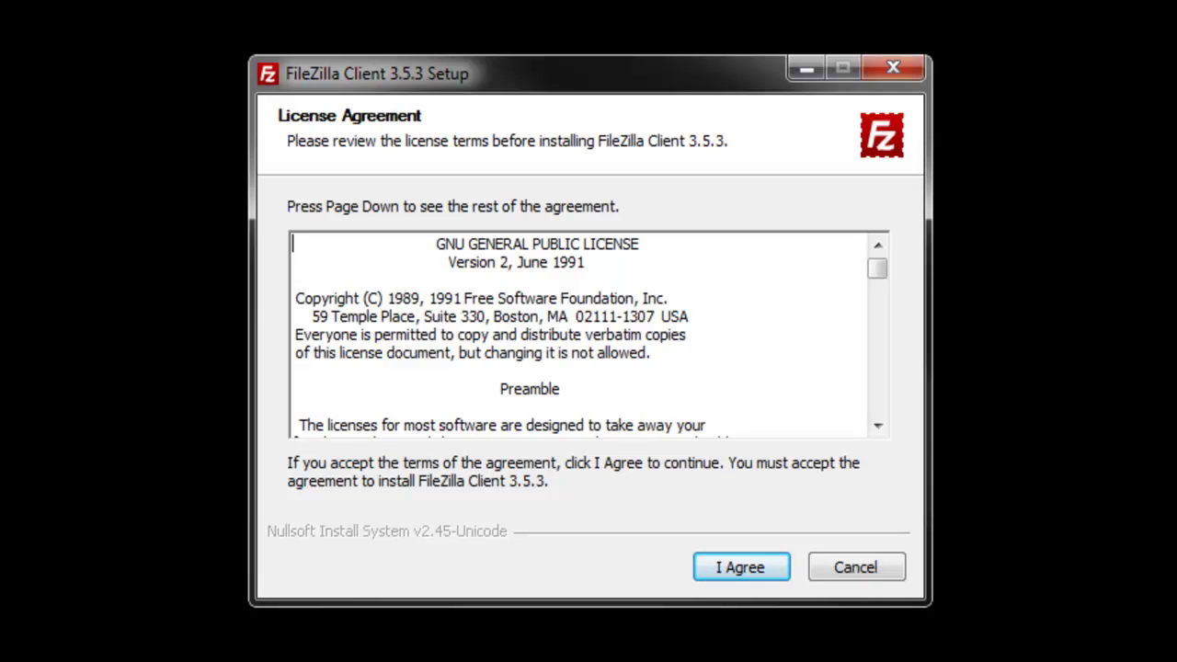
- Accept the license, complete the setup with Add/Remove/Reinstall components and the default options, and finish with Start FileZilla now enabled
{"action": "left_click", "coordinate": [704, 565]}
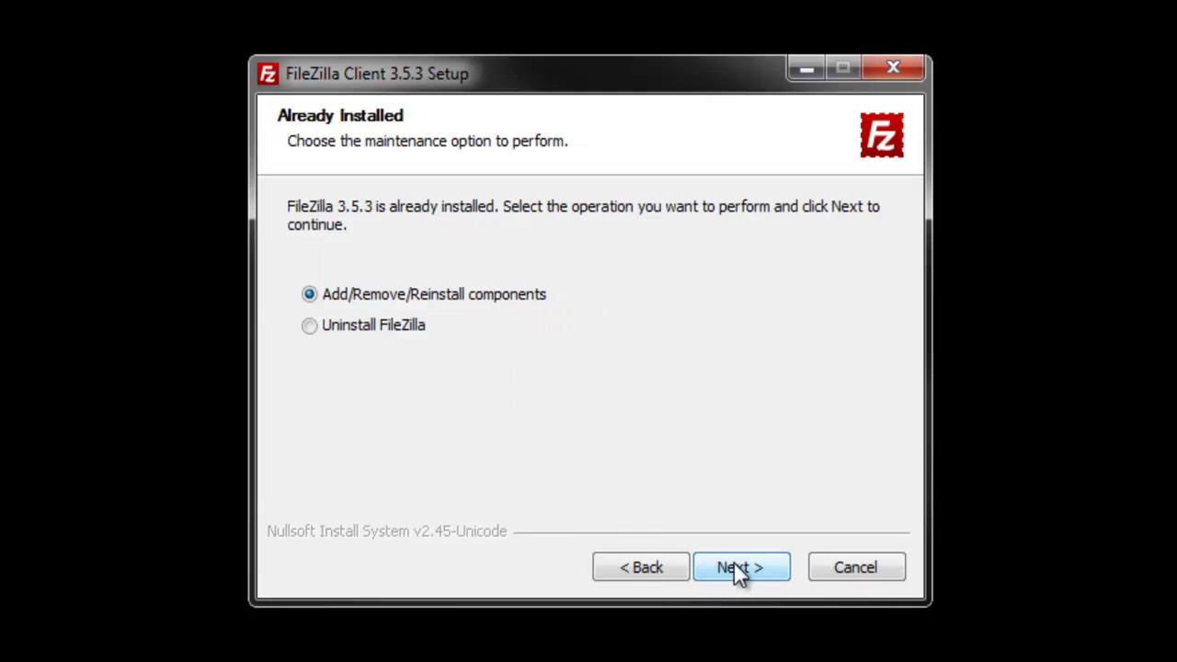
{"action": "left_click", "coordinate": [738, 563]}
{"action": "left_click", "coordinate": [736, 565]}
{"action": "left_click", "coordinate": [736, 565]}
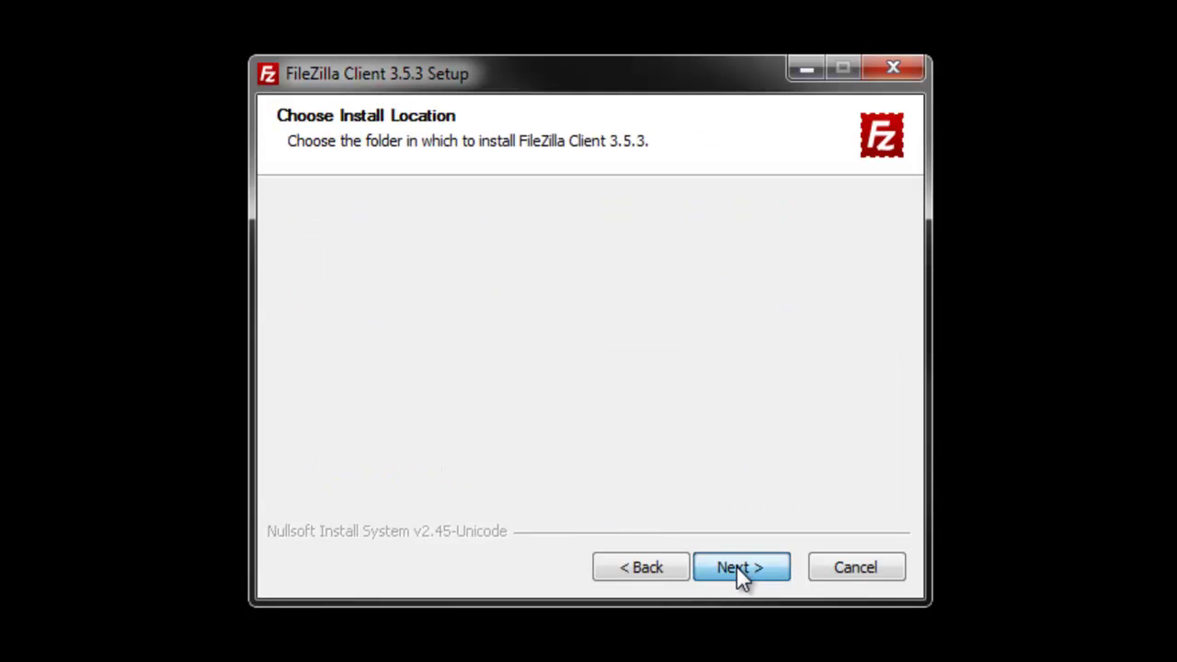
{"action": "left_click", "coordinate": [735, 565]}
{"action": "left_click", "coordinate": [737, 565]}
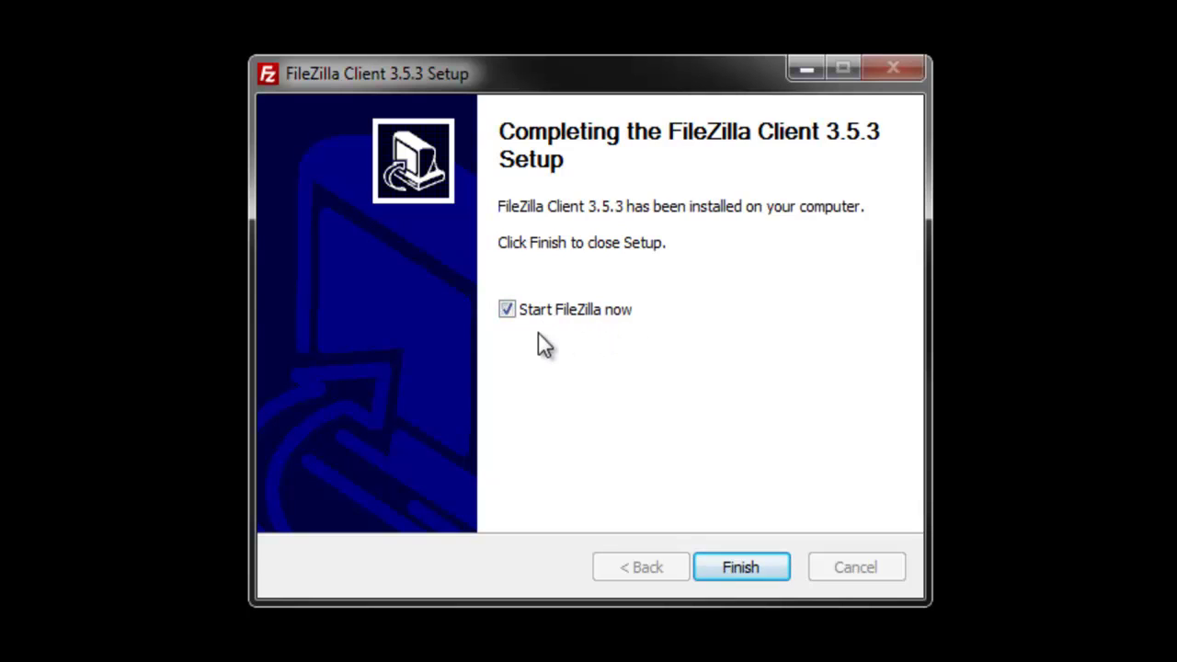
{"action": "left_click", "coordinate": [759, 578]}
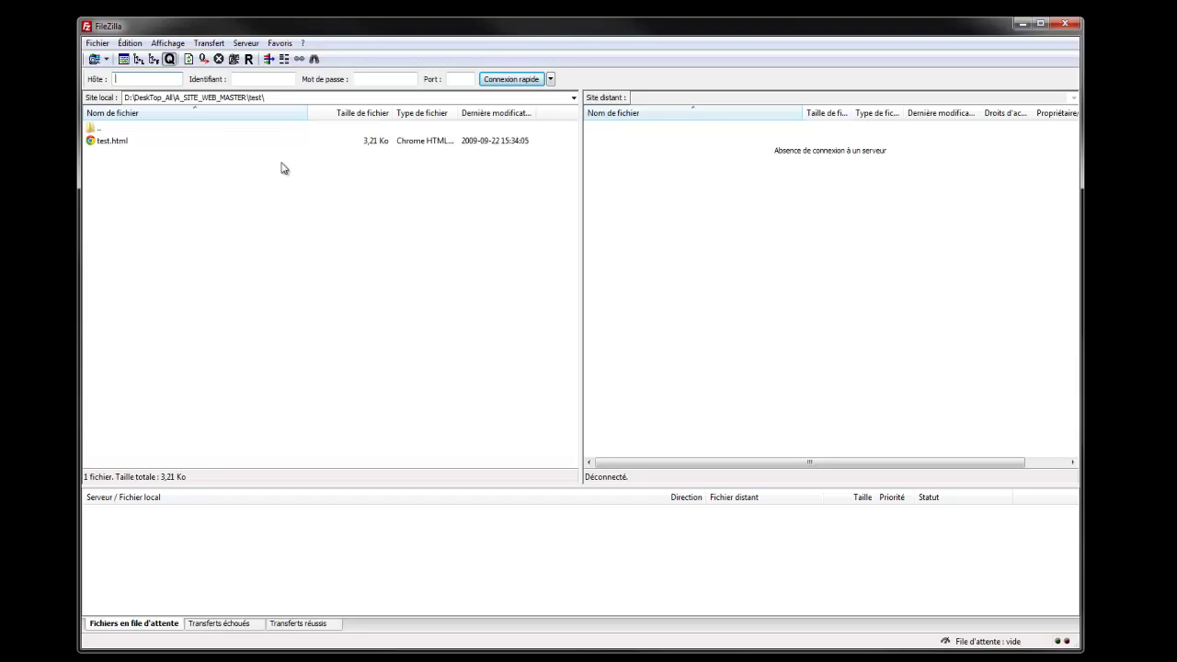
- Display the event log (Journal des événements) and enter votreadresse.ca as the quick-connection host
{"action": "left_click", "coordinate": [168, 43]}
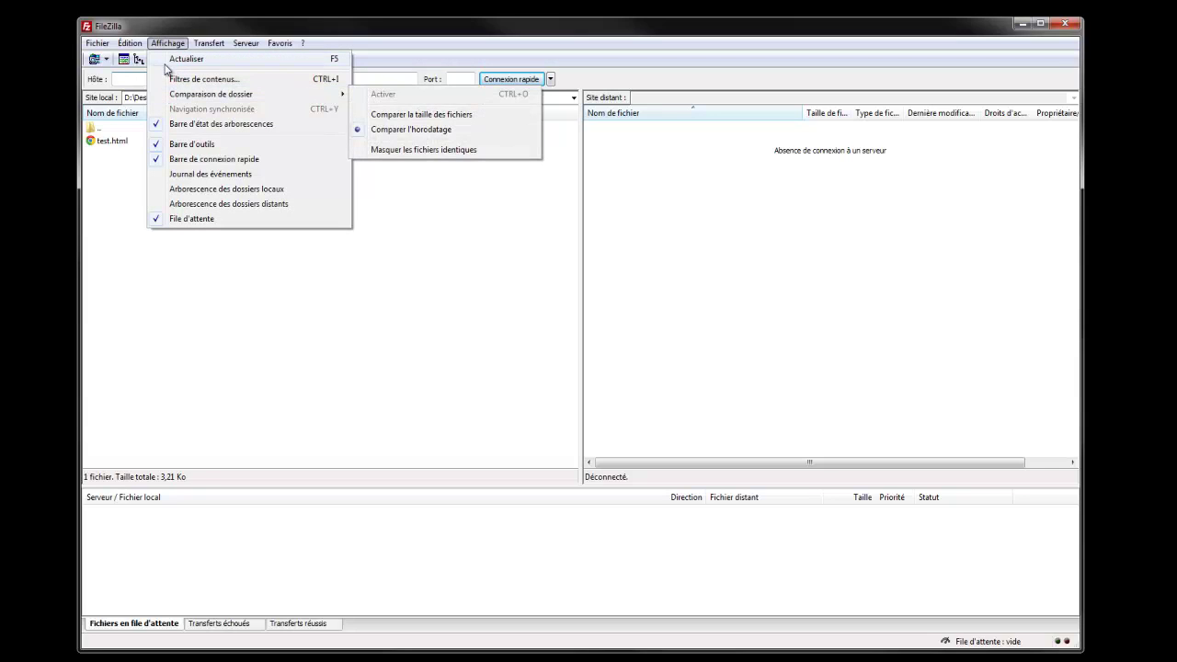
{"action": "left_click", "coordinate": [170, 174]}
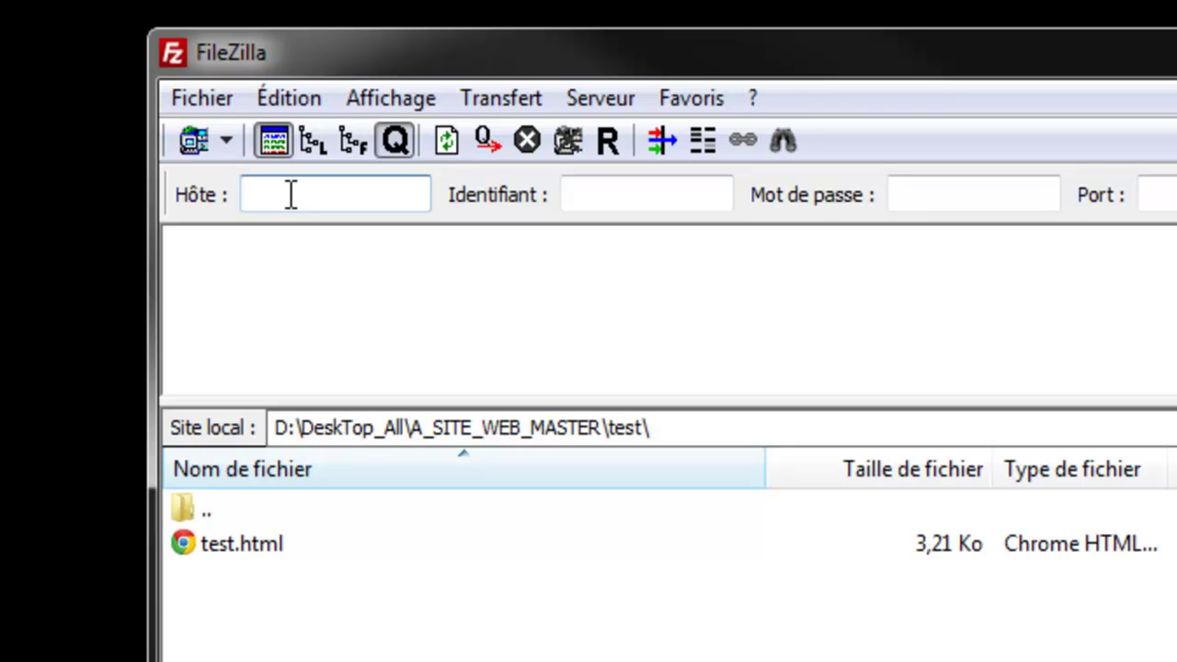
{"action": "type", "text": "votreadresse"}
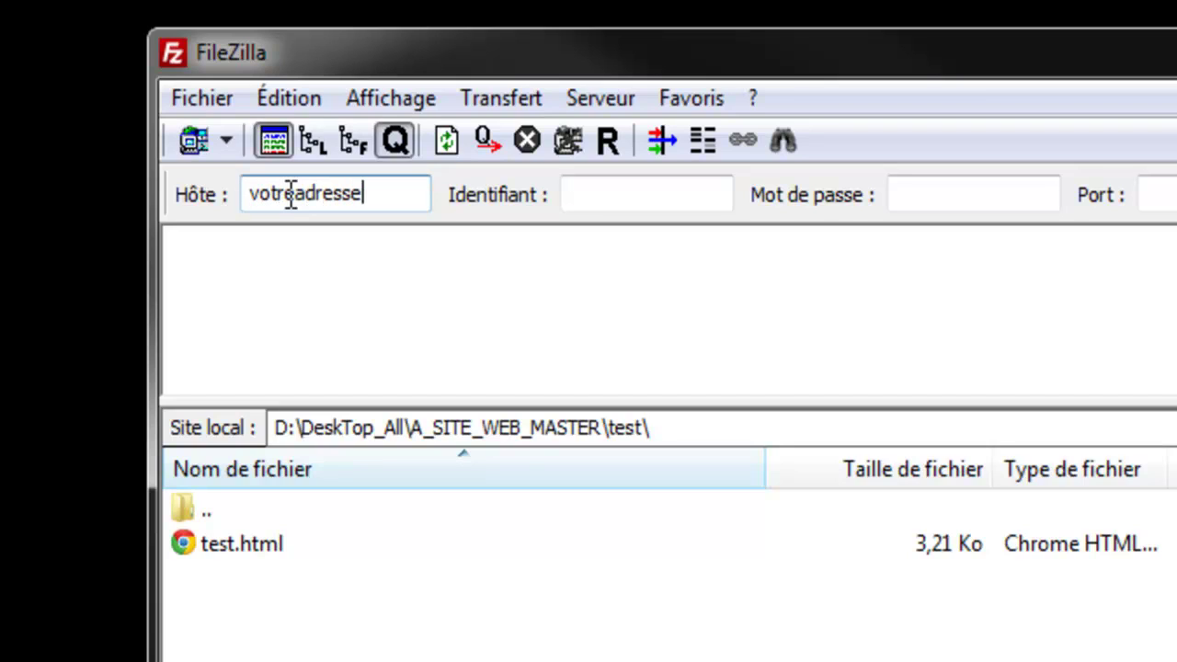
{"action": "type", "text": ","}
{"action": "key", "text": "BackSpace"}
{"action": "type", "text": ".ca"}
- Enter the FTP account's full username, including its domain, as the quick-connection identifier
{"action": "left_click", "coordinate": [661, 202]}
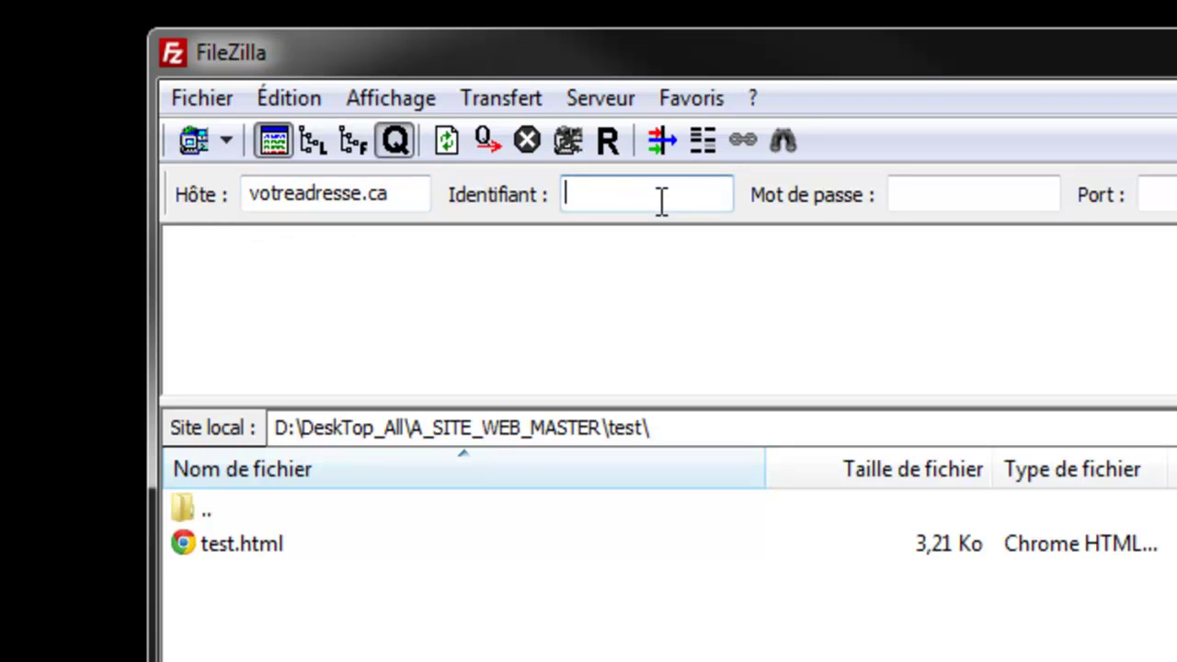
{"action": "type", "text": "test"}
{"action": "type", "text": "@v"}
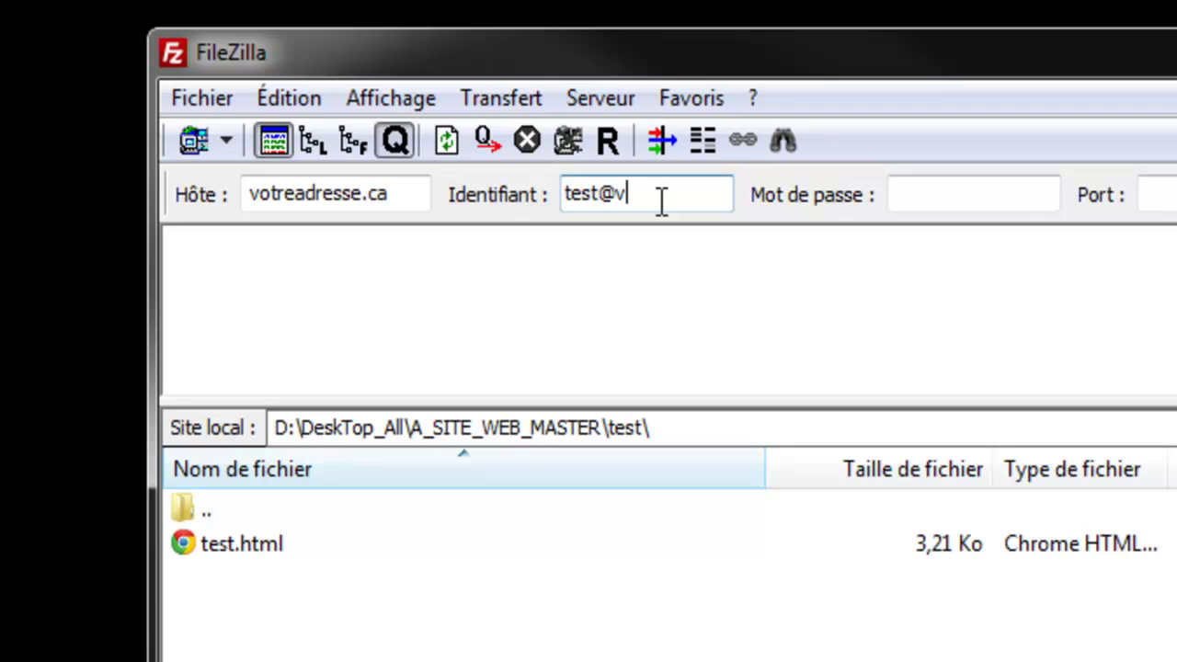
{"action": "type", "text": "otreadresse"}
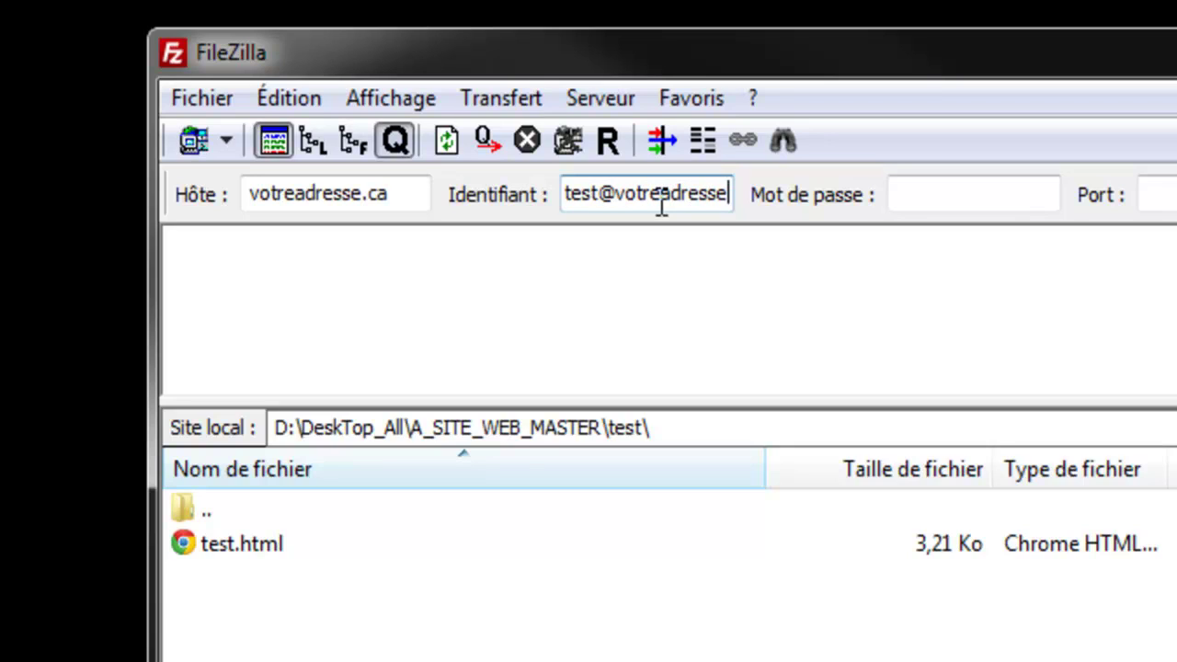
{"action": "type", "text": ".xa"}
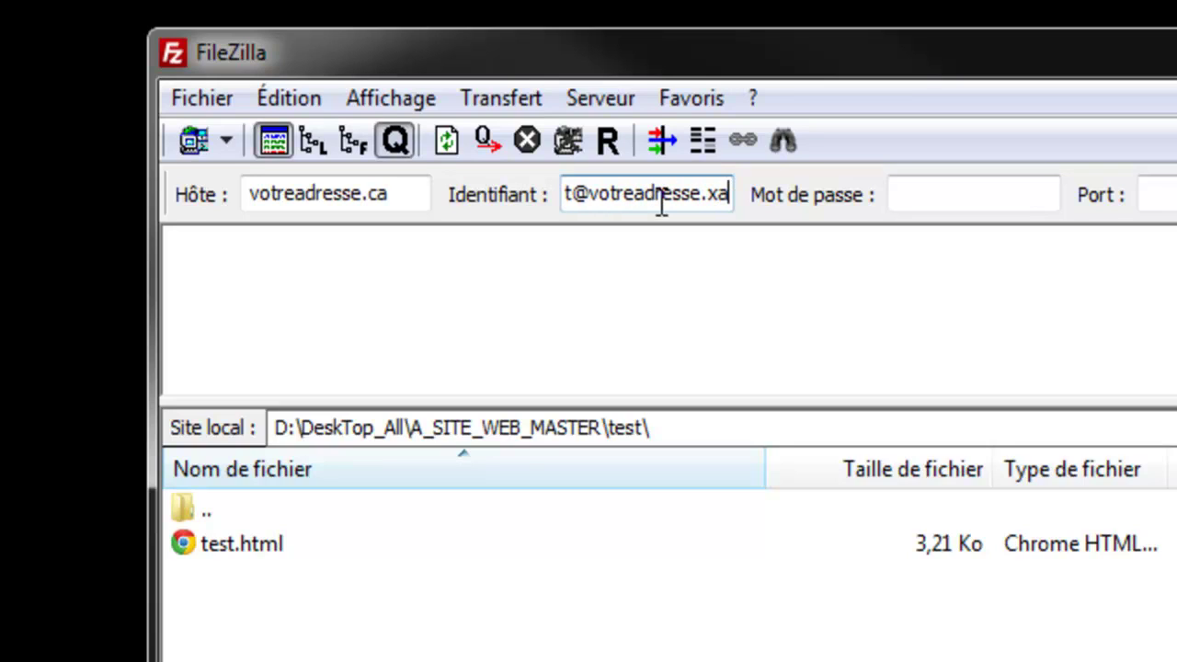
{"action": "key", "text": "BackSpace"}
{"action": "key", "text": "BackSpace"}
{"action": "type", "text": "ca"}
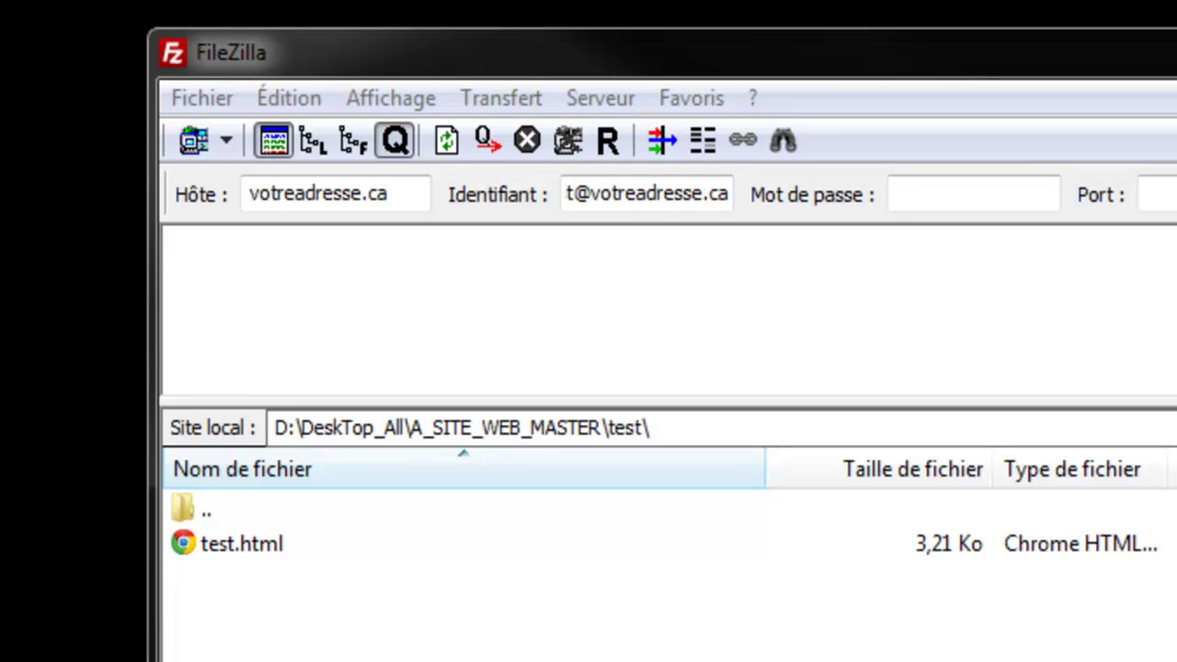
- Paste the FTP account password and connect to the server, leaving the port blank
{"action": "left_click", "coordinate": [946, 202]}
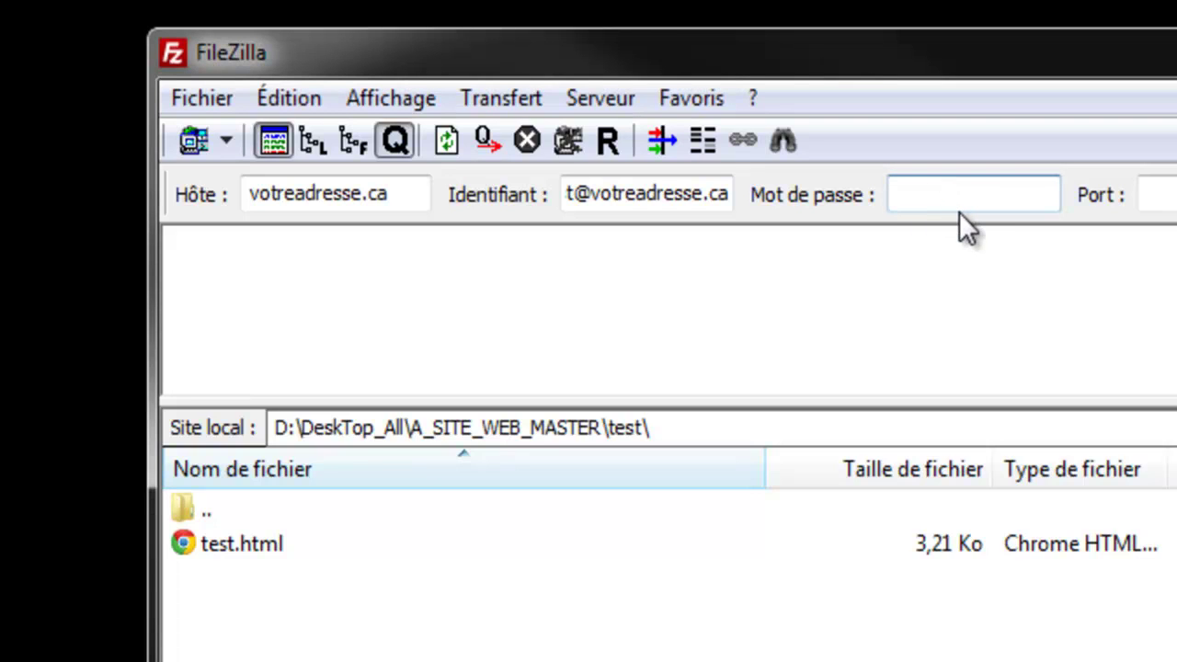
{"action": "key", "text": "ctrl+v"}
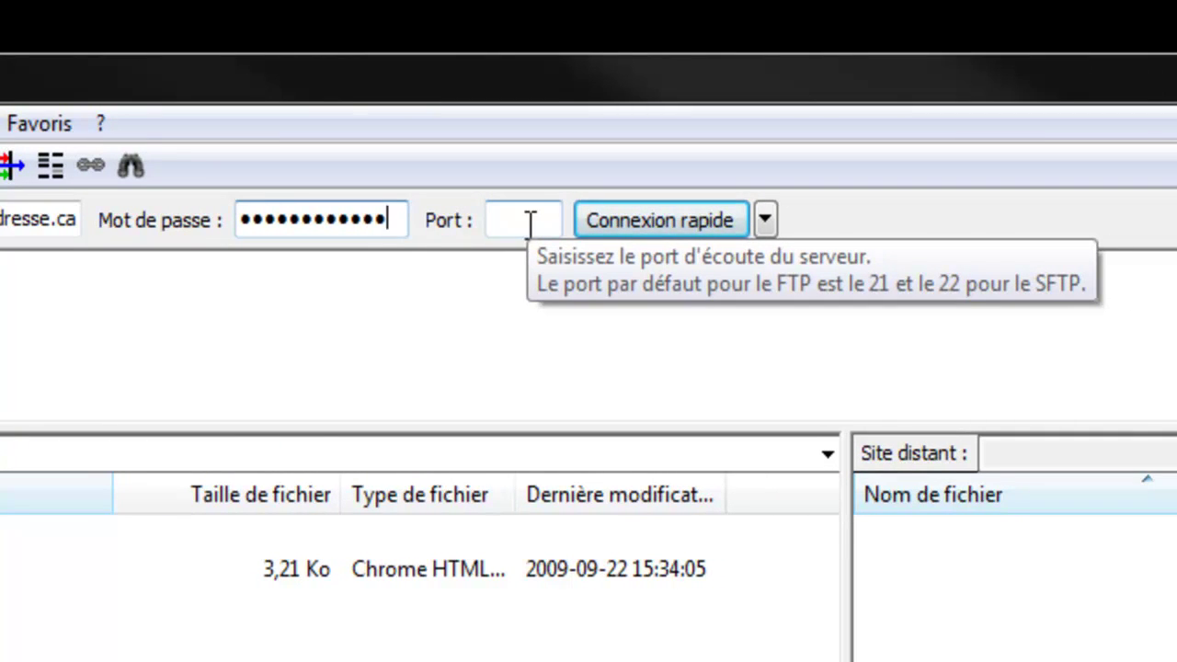
{"action": "left_click", "coordinate": [700, 221]}
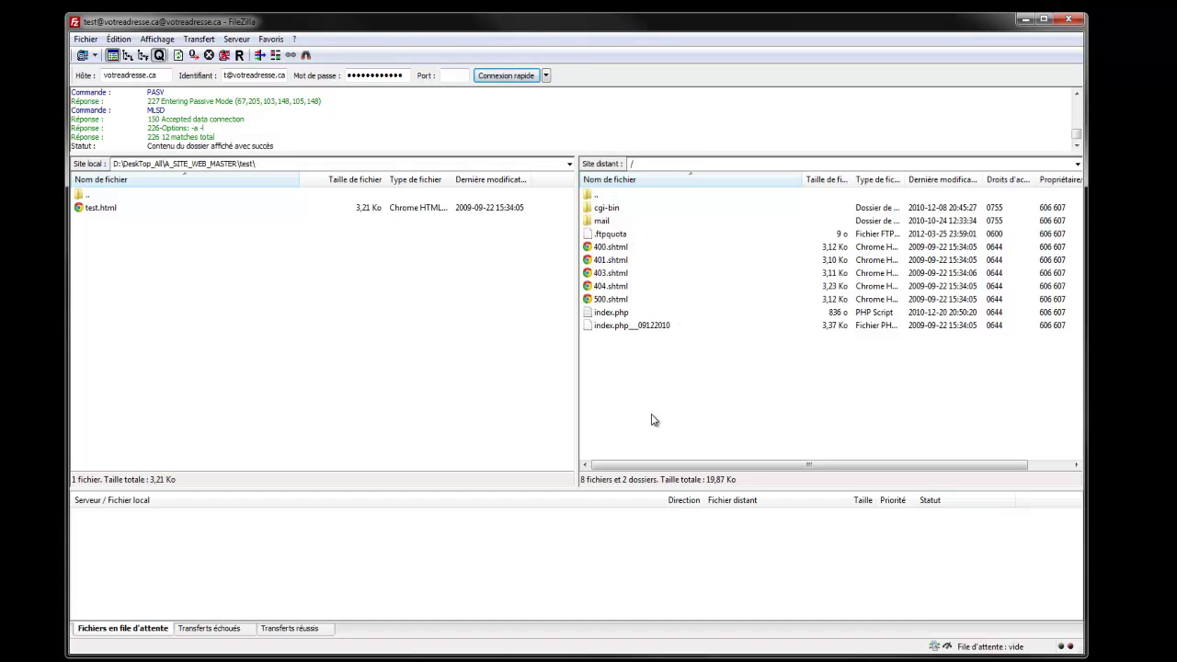
- Upload test.html from the local test folder to the root of the remote site
{"action": "left_click", "coordinate": [95, 213]}
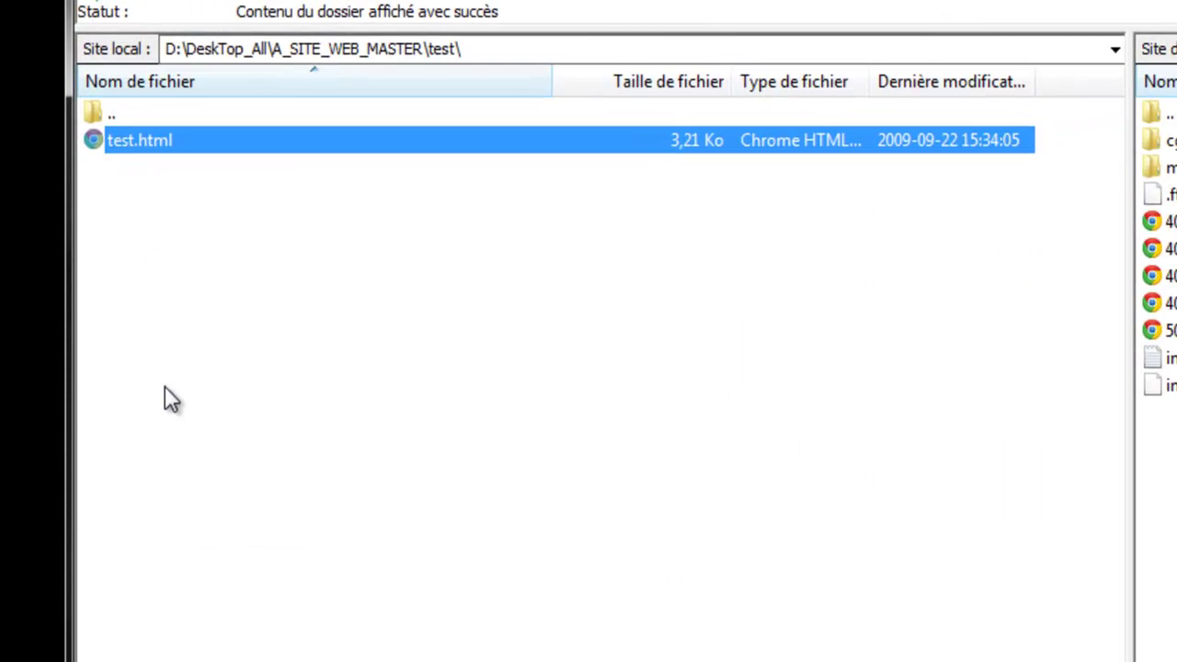
{"action": "right_click", "coordinate": [162, 138]}
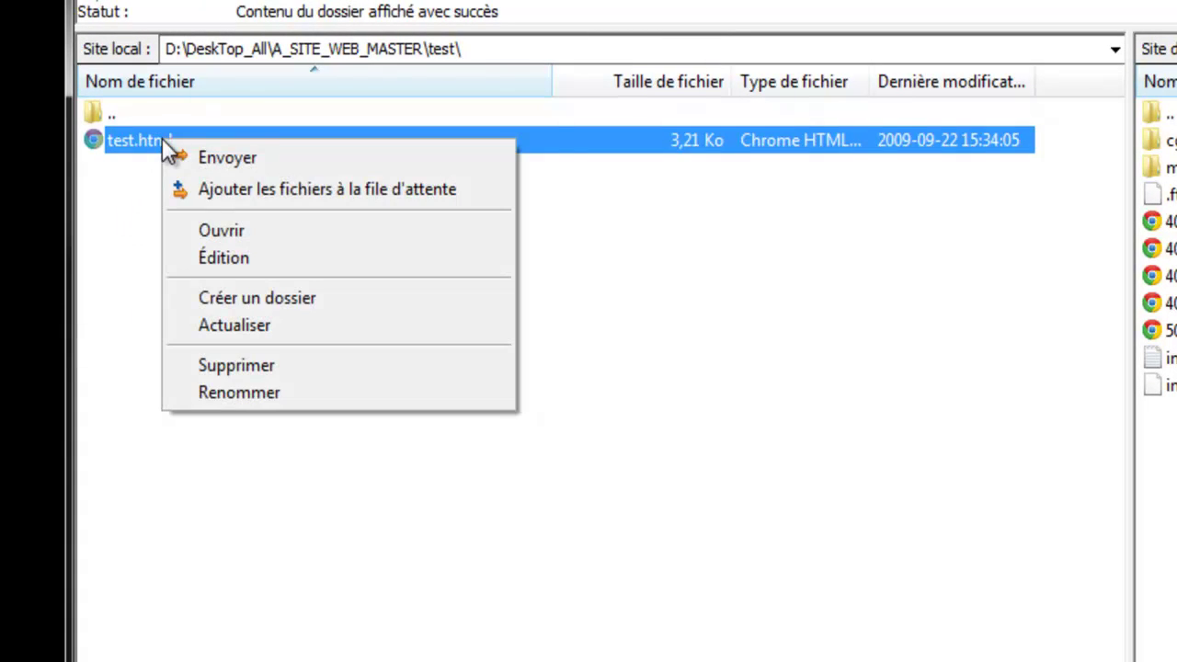
{"action": "left_click", "coordinate": [243, 158]}
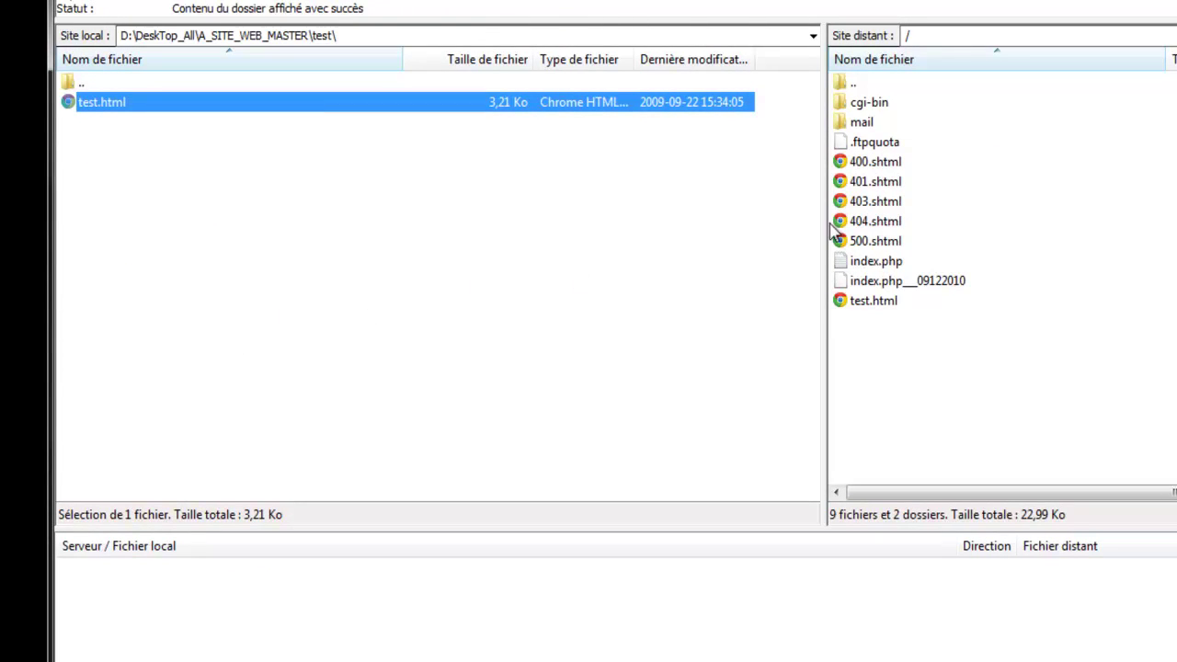
- Download index.php from the remote site into the local test folder
{"action": "left_click", "coordinate": [896, 262]}
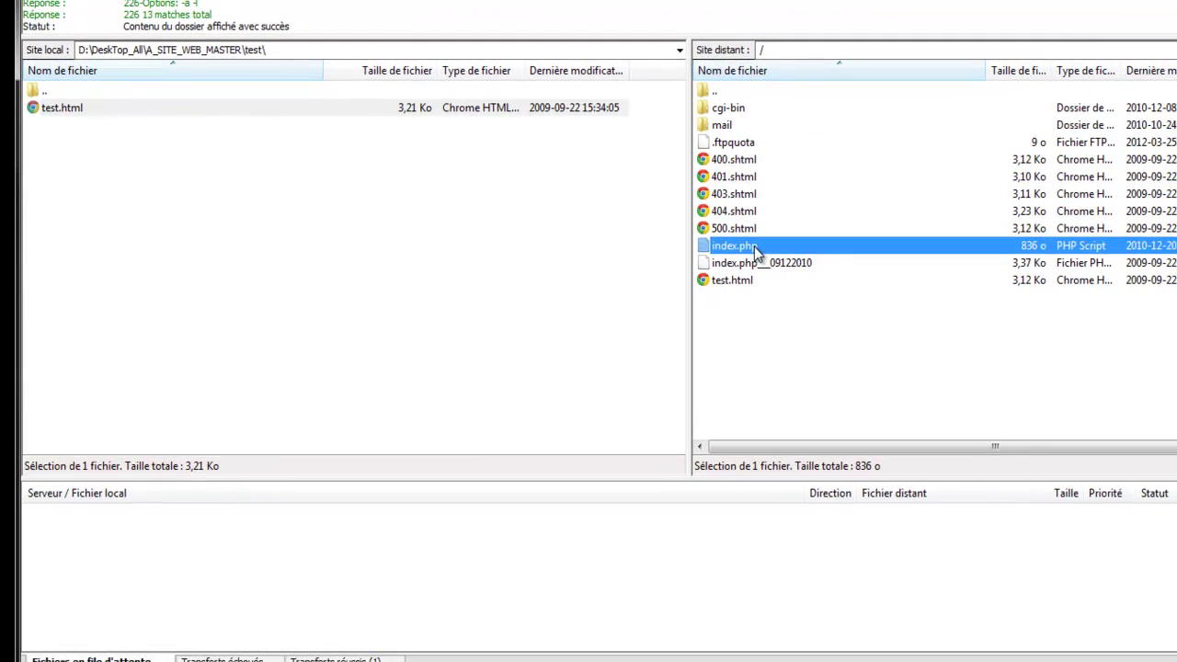
{"action": "right_click", "coordinate": [754, 246]}
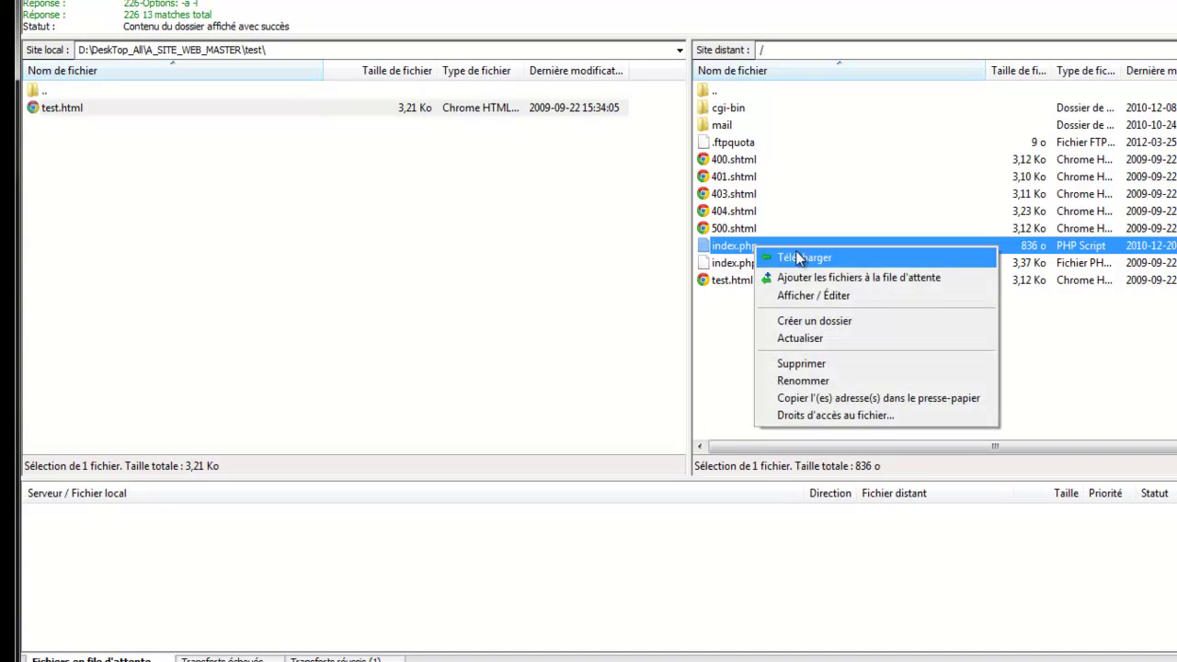
{"action": "left_click", "coordinate": [807, 258]}
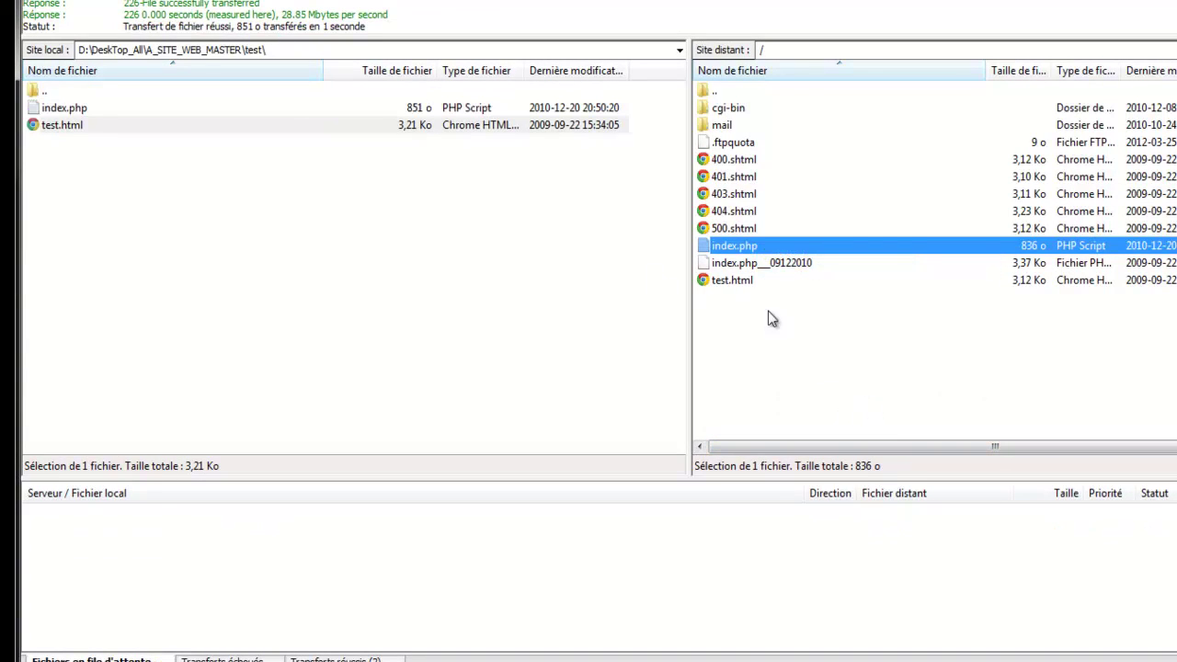
- Upload test.html to the server again, replacing the existing remote file
{"action": "right_click", "coordinate": [74, 131]}
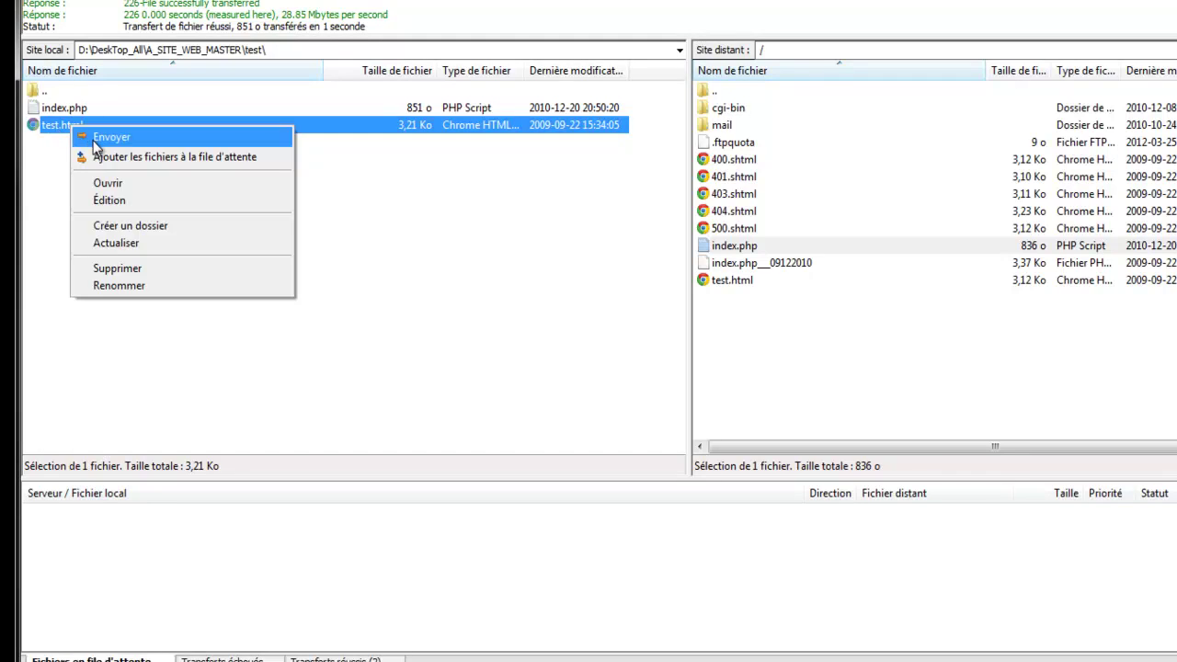
{"action": "left_click", "coordinate": [121, 140]}
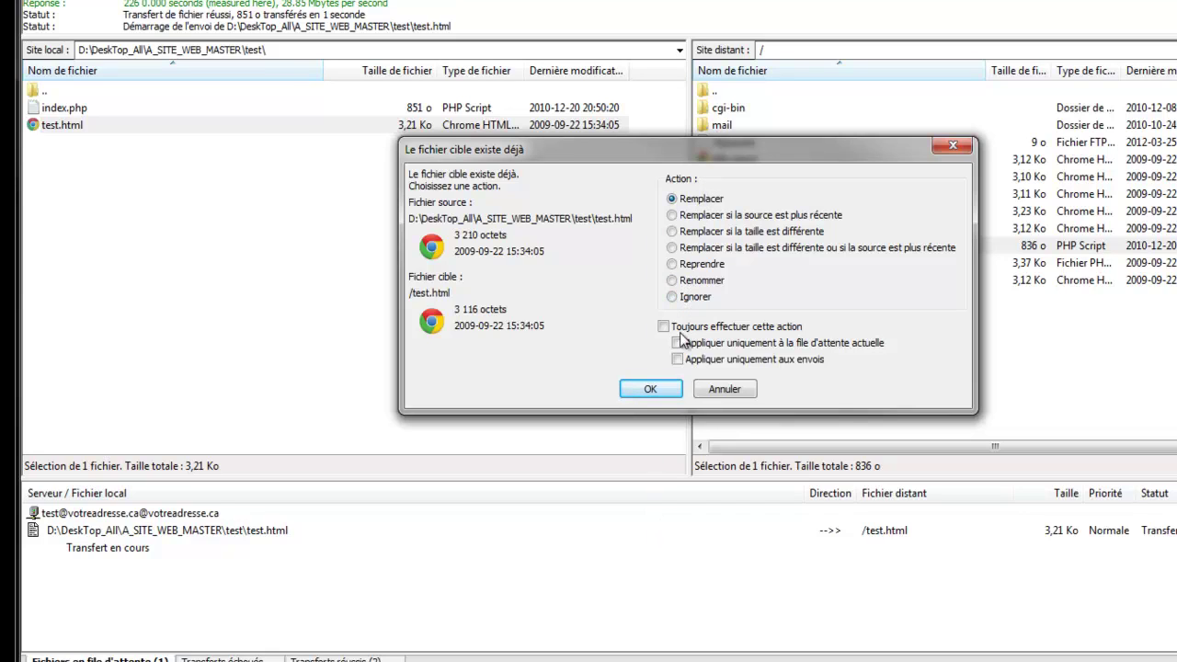
{"action": "left_click", "coordinate": [670, 390]}
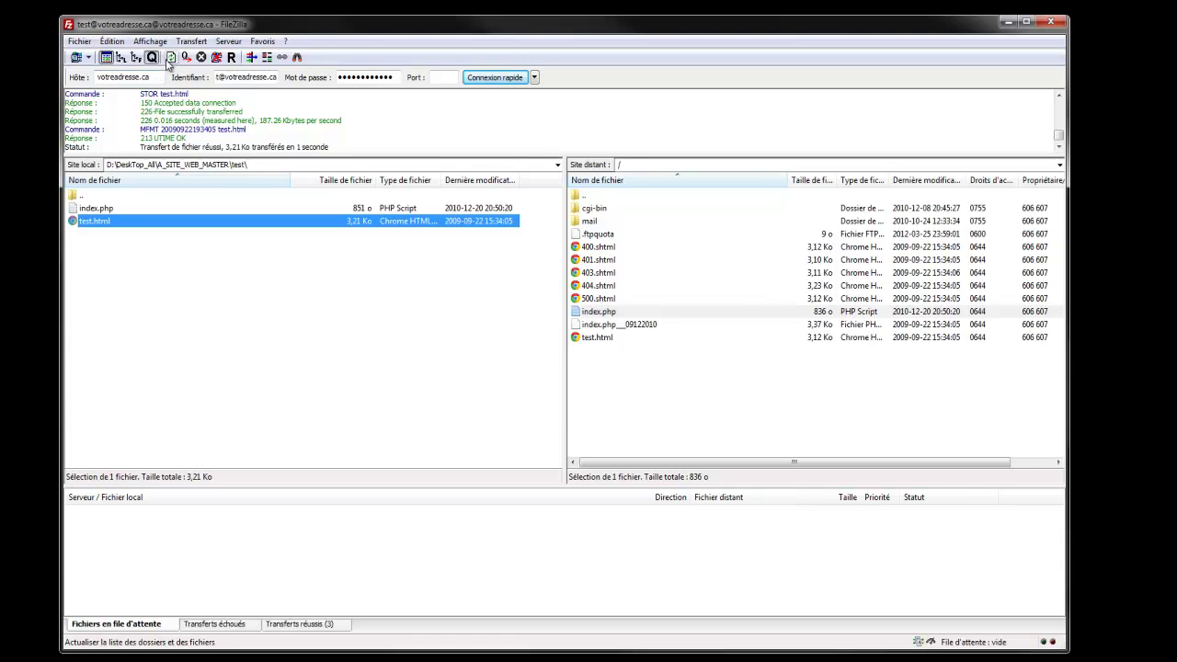
- Show the local and remote directory trees and select the test folder in the local tree
{"action": "left_click", "coordinate": [150, 41]}
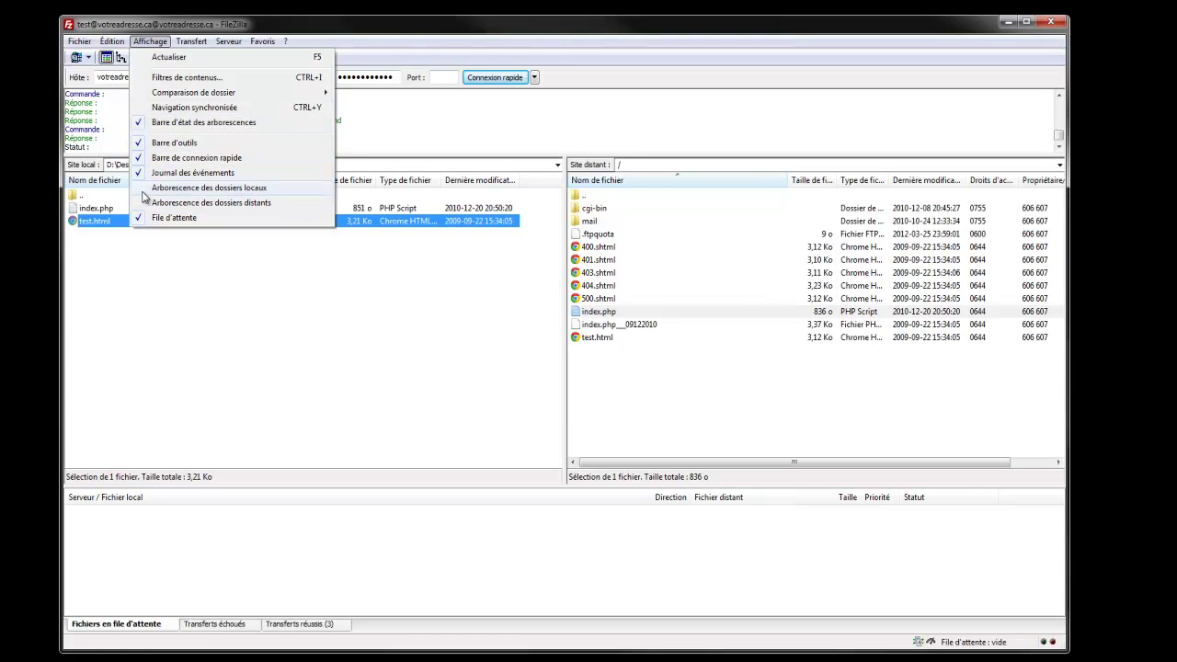
{"action": "left_click", "coordinate": [156, 188]}
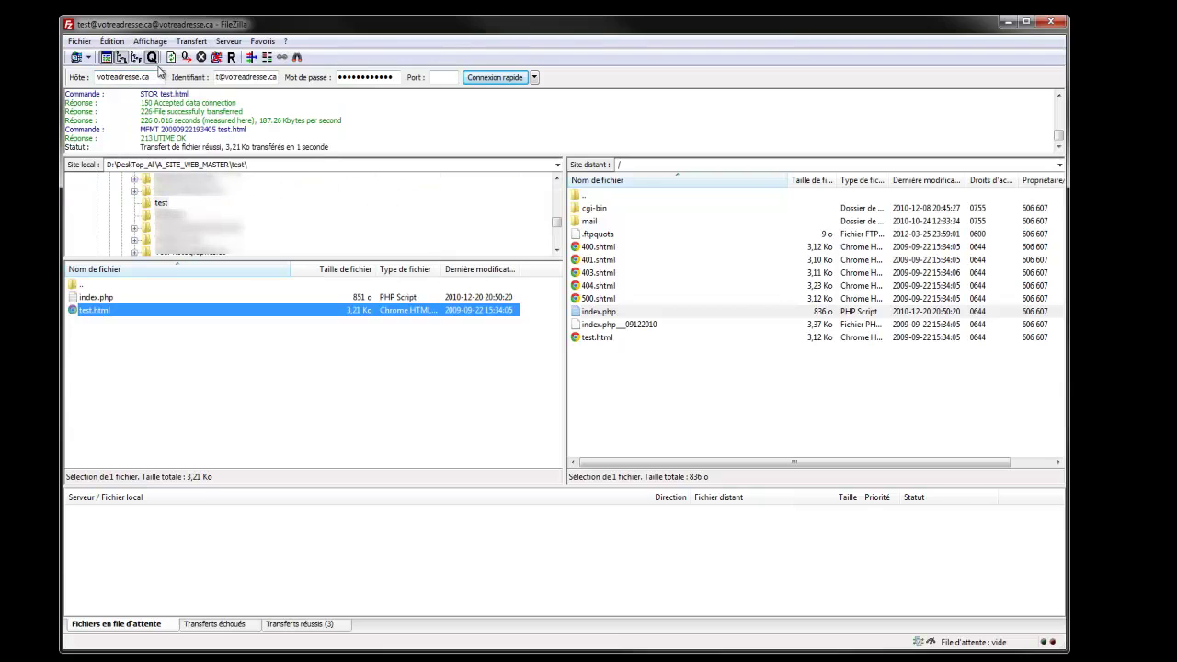
{"action": "left_click", "coordinate": [150, 41]}
{"action": "left_click", "coordinate": [147, 204]}
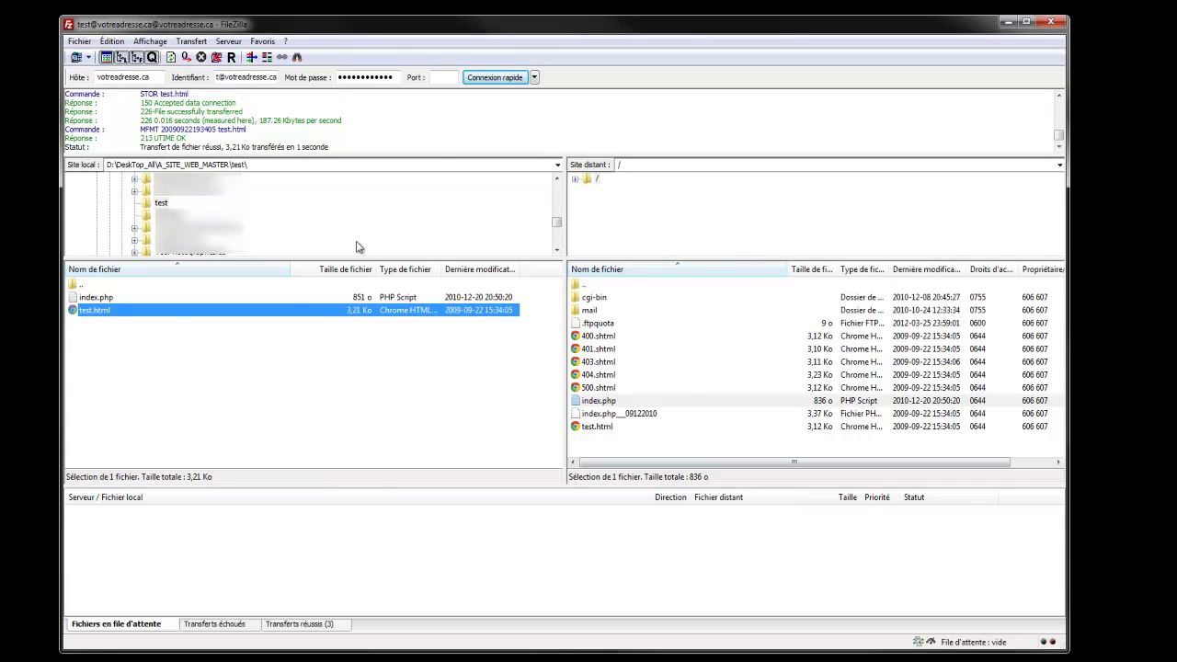
{"action": "left_click", "coordinate": [162, 203]}
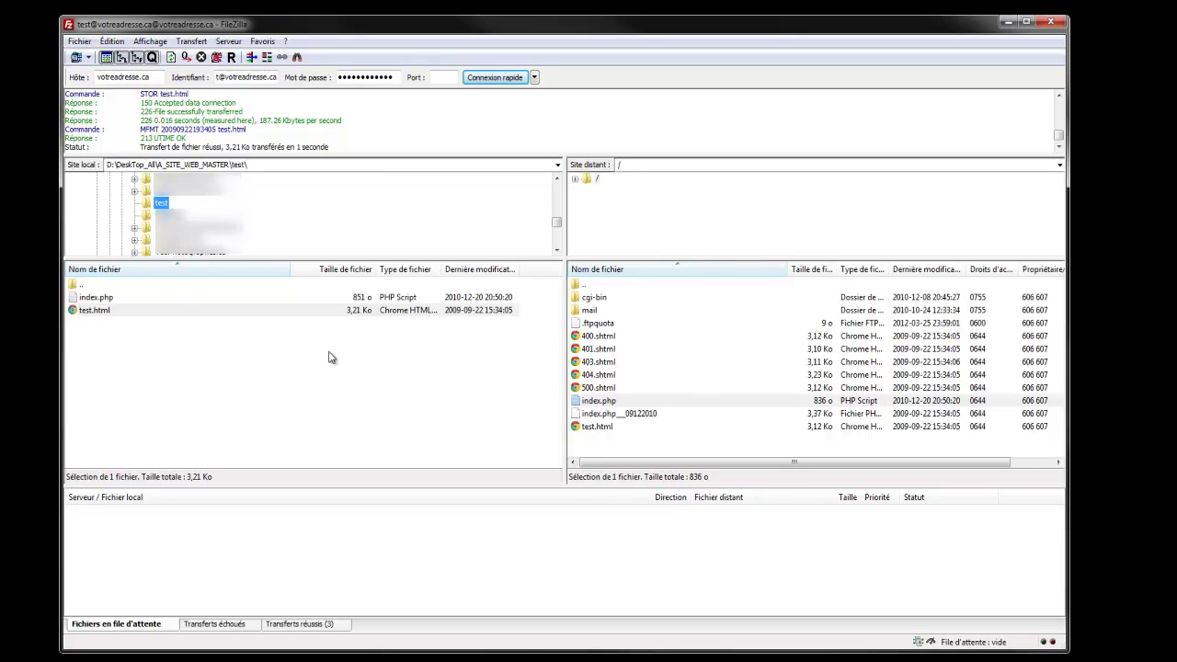